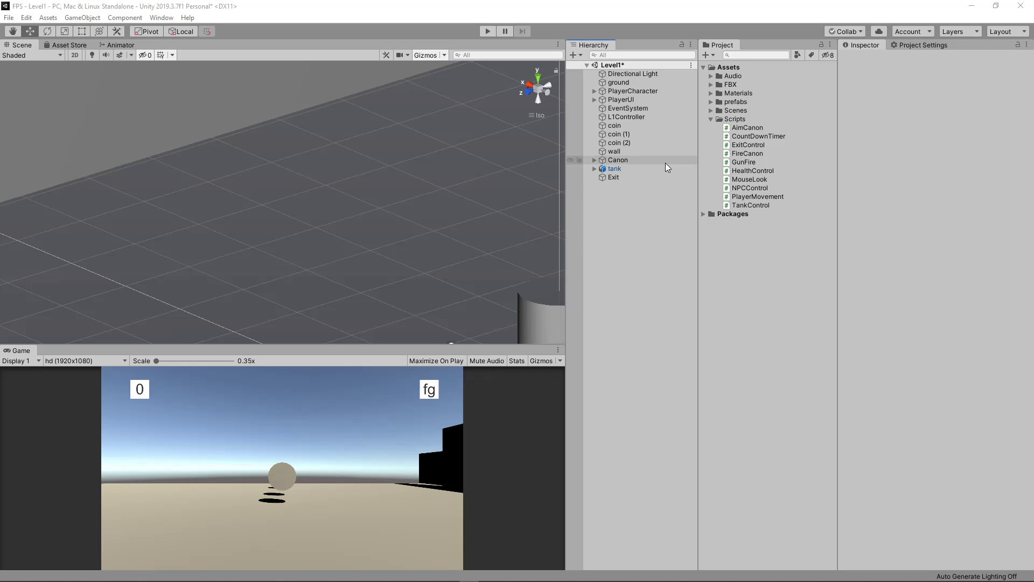
- Bring up the Hierarchy's create-object menu from an empty area in the Level1 scene
{"action": "mouse_move", "coordinate": [593, 576]}
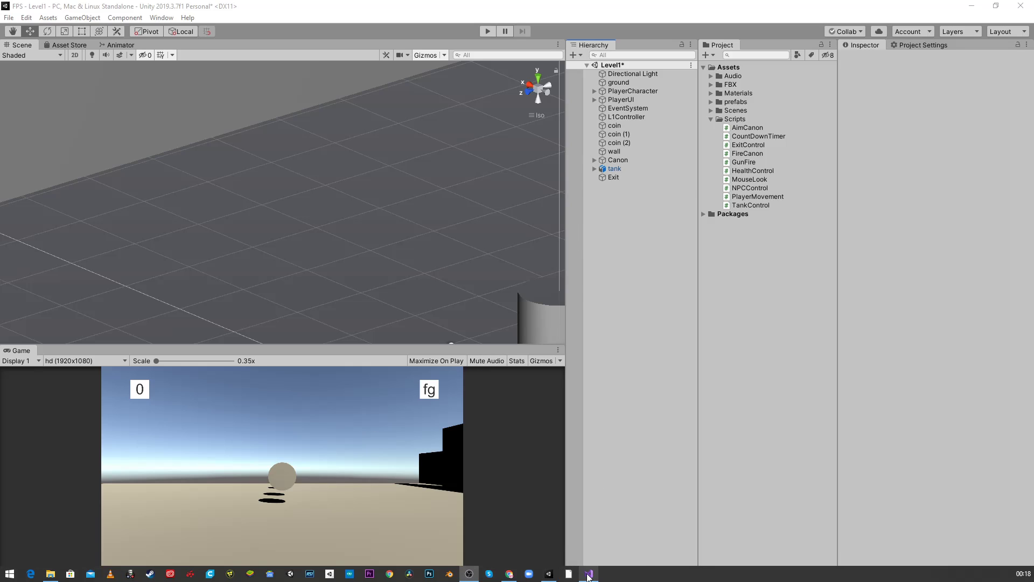
- Add a cube named NPC, stretch it to Y scale 2.59 and lower it toward the ground
{"action": "right_click", "coordinate": [620, 221]}
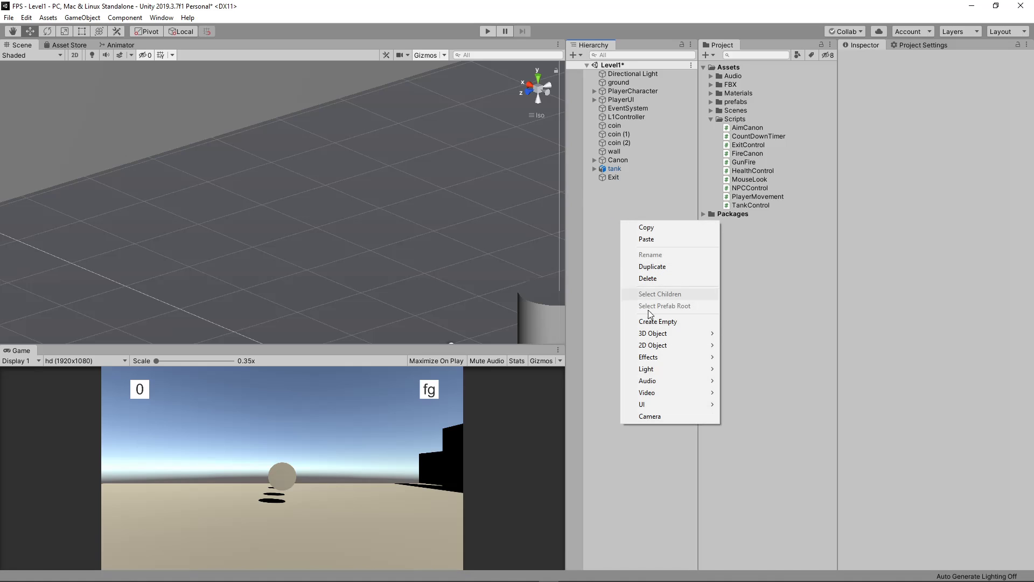
{"action": "mouse_move", "coordinate": [669, 332]}
{"action": "left_click", "coordinate": [746, 334]}
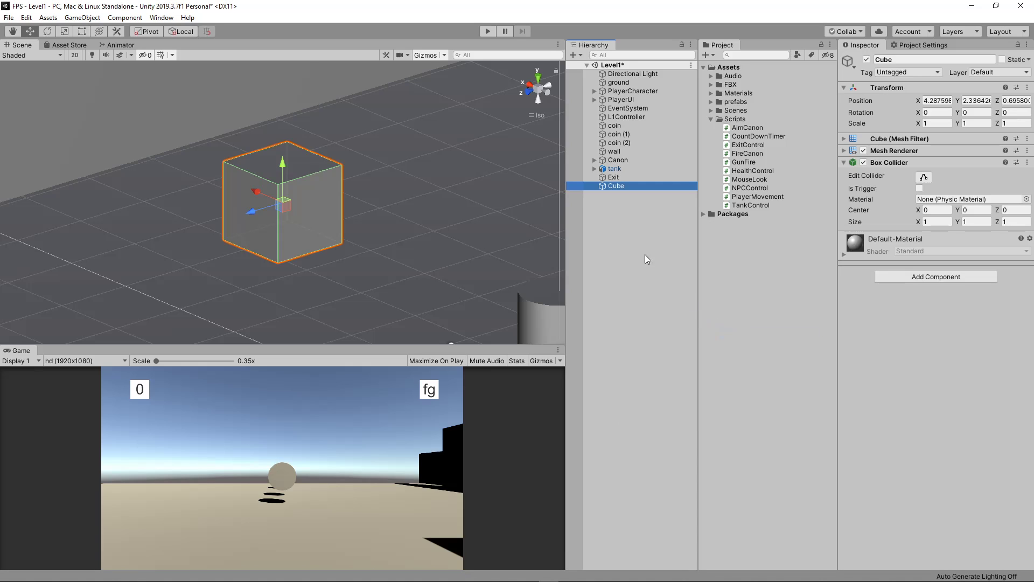
{"action": "left_click", "coordinate": [621, 189]}
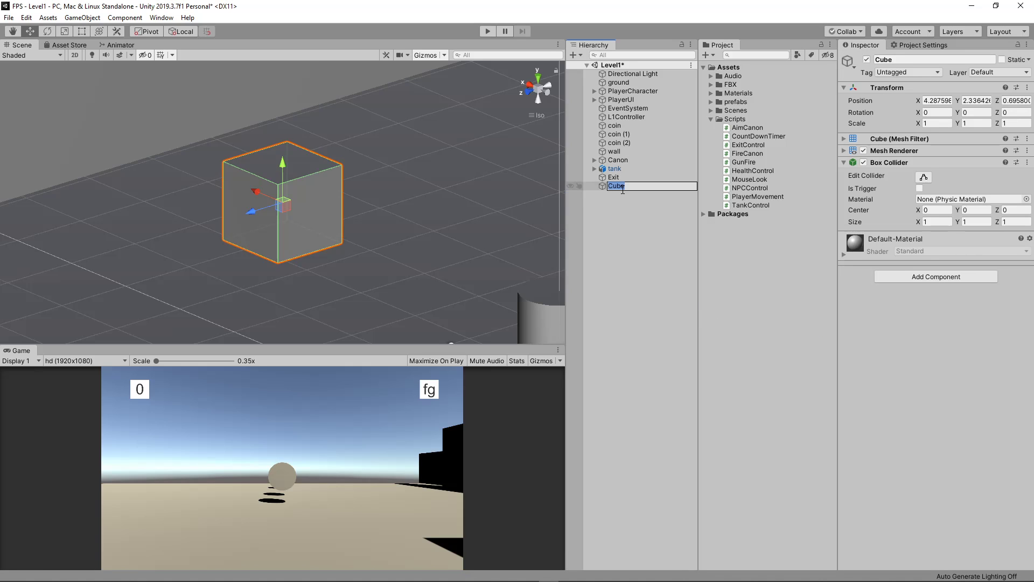
{"action": "type", "text": "NPC"}
{"action": "key", "text": "Return"}
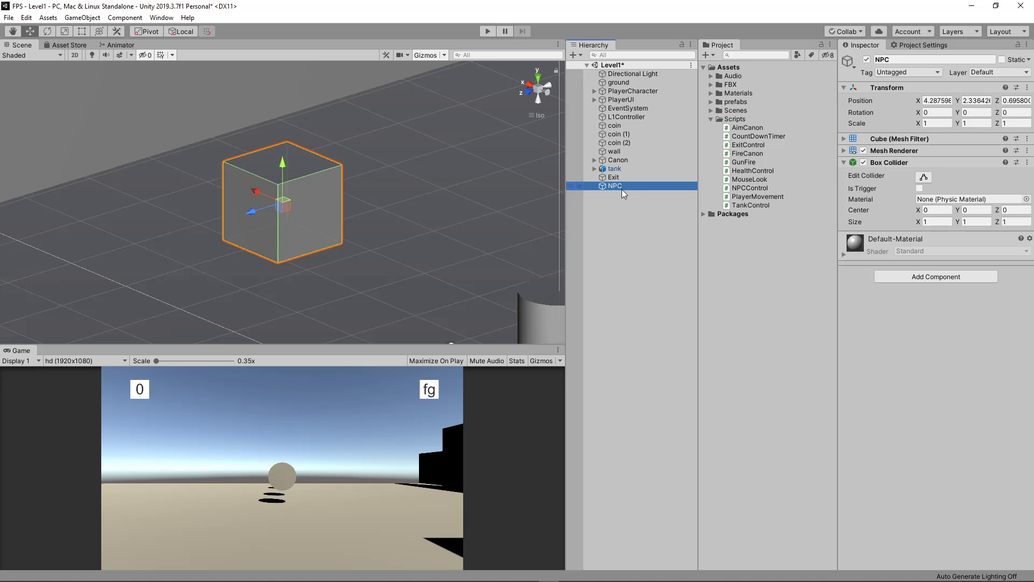
{"action": "mouse_move", "coordinate": [959, 123]}
{"action": "left_mouse_down"}
{"action": "mouse_move", "coordinate": [990, 126]}
{"action": "mouse_move", "coordinate": [974, 130]}
{"action": "left_mouse_up"}
{"action": "left_click_drag", "start_coordinate": [477, 174], "coordinate": [388, 220], "text": "alt"}
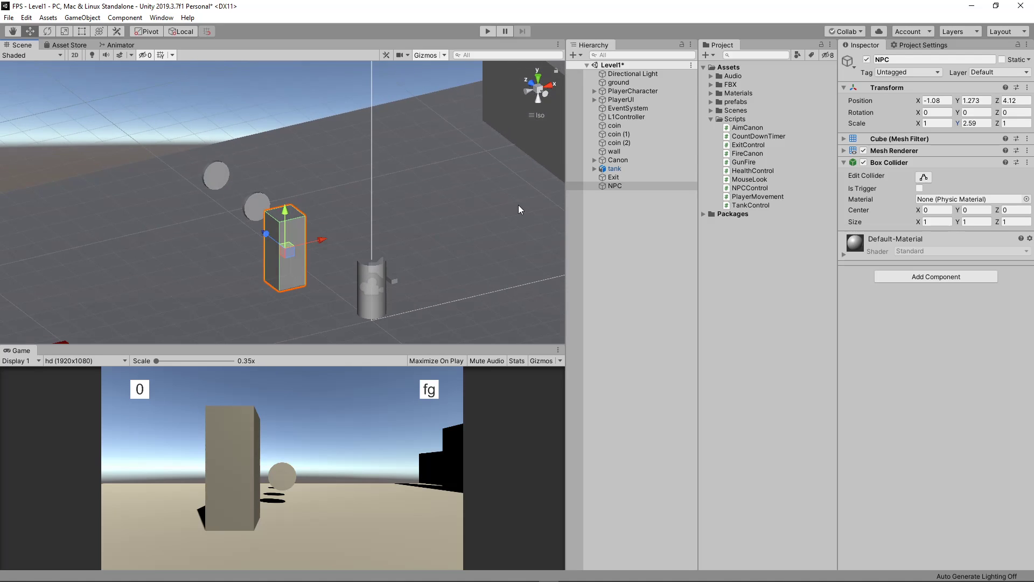
- Collapse Scripts, expand the FBX folder and preview the healthbar model
{"action": "left_click", "coordinate": [711, 119]}
{"action": "left_click", "coordinate": [711, 85]}
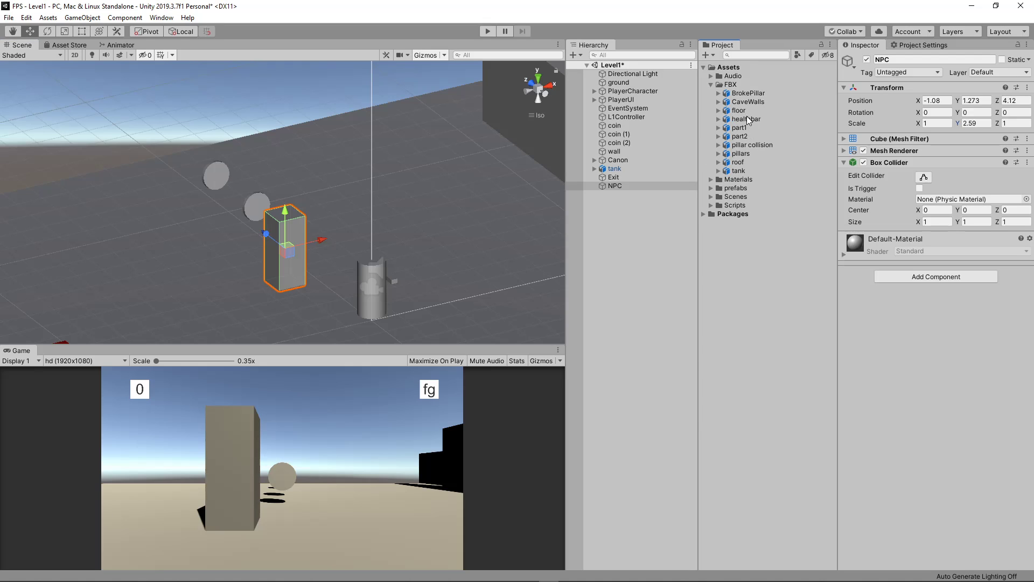
{"action": "left_click", "coordinate": [747, 119]}
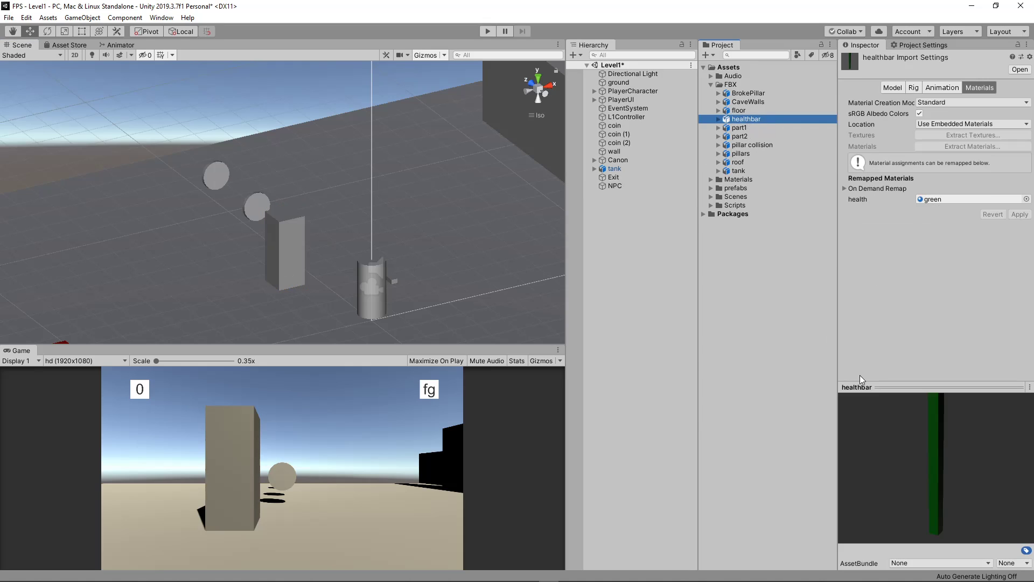
- Make the NPC box taller by setting its Y scale to 2.93
{"action": "mouse_move", "coordinate": [396, 579]}
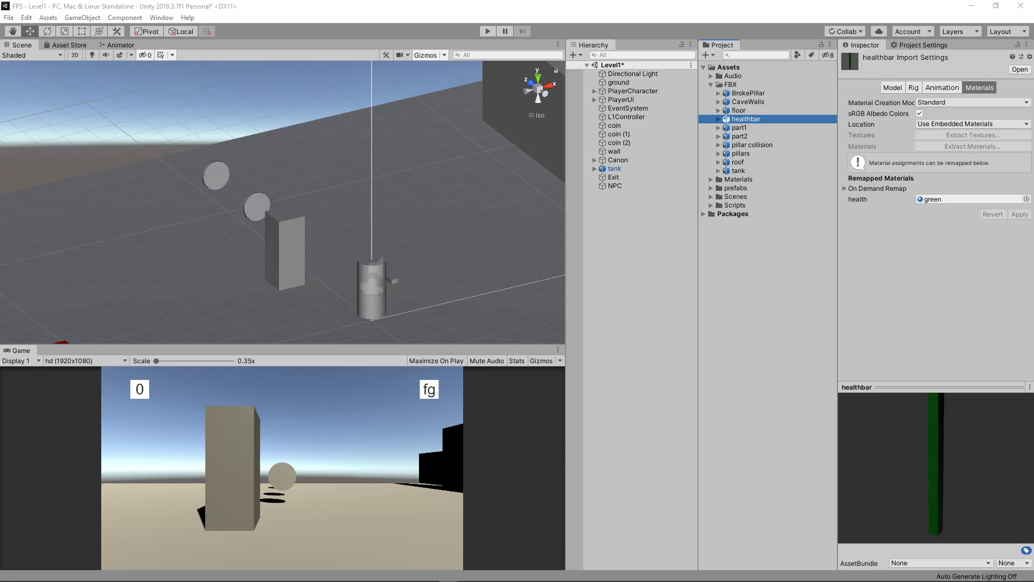
{"action": "left_click", "coordinate": [302, 248]}
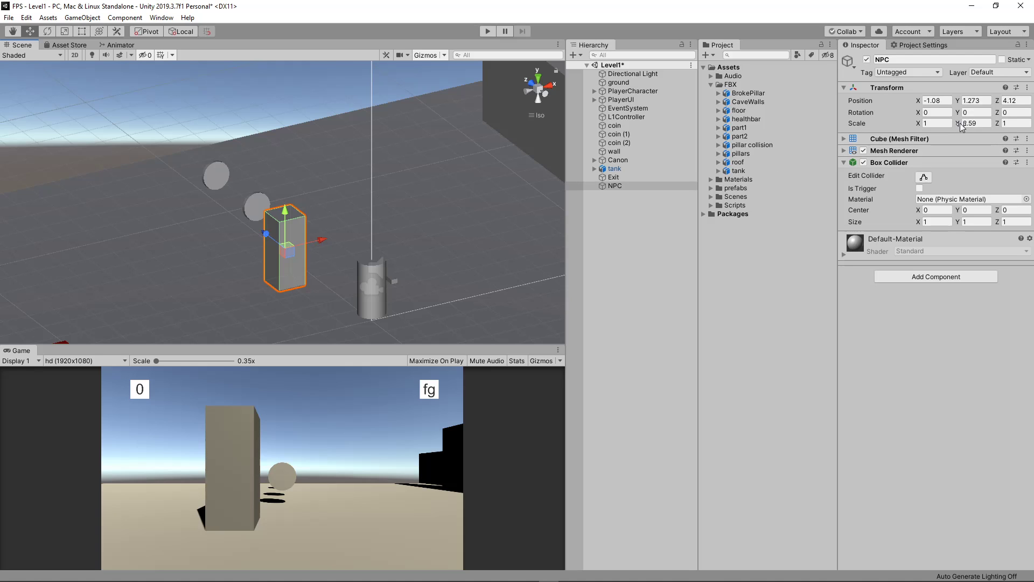
{"action": "left_click_drag", "start_coordinate": [962, 124], "coordinate": [967, 128]}
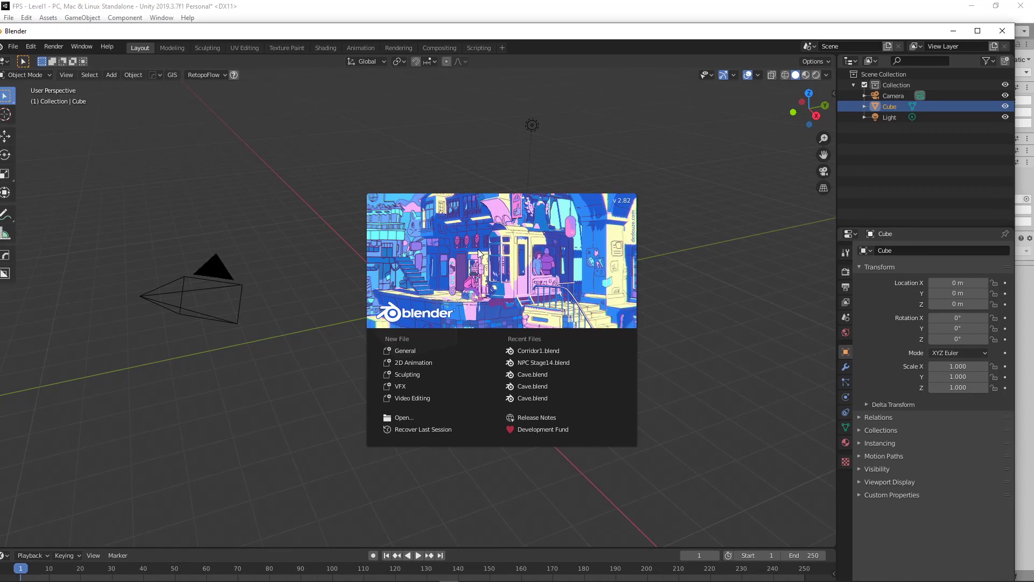
- In a maximized Blender window, shrink the default cube uniformly to 0.240
{"action": "left_click", "coordinate": [696, 180]}
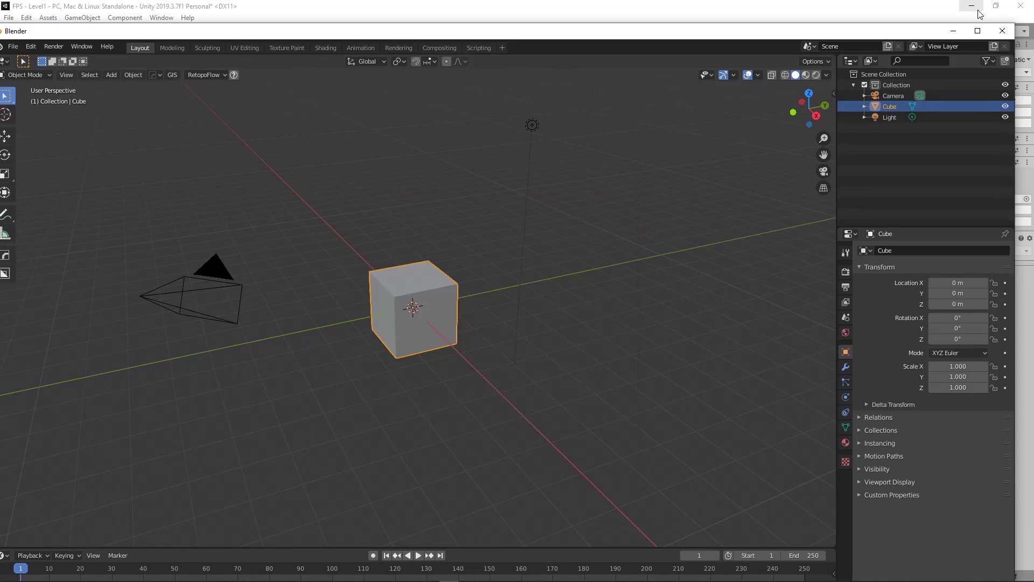
{"action": "left_click", "coordinate": [977, 30]}
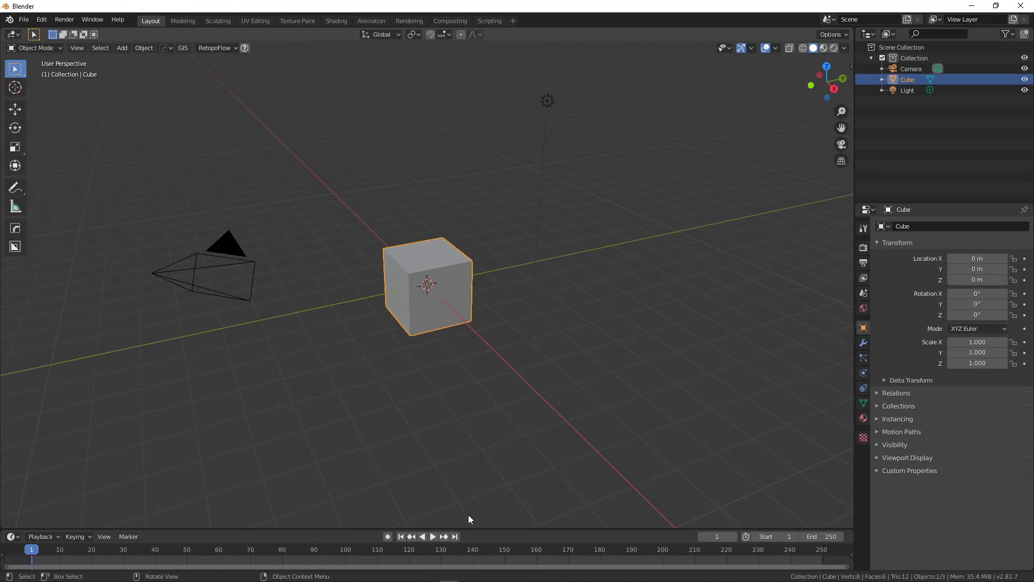
{"action": "key", "text": "s"}
{"action": "left_click", "coordinate": [438, 343]}
- Stretch the cube along Y to 3.465, forming a long thin bar
{"action": "key", "text": "s"}
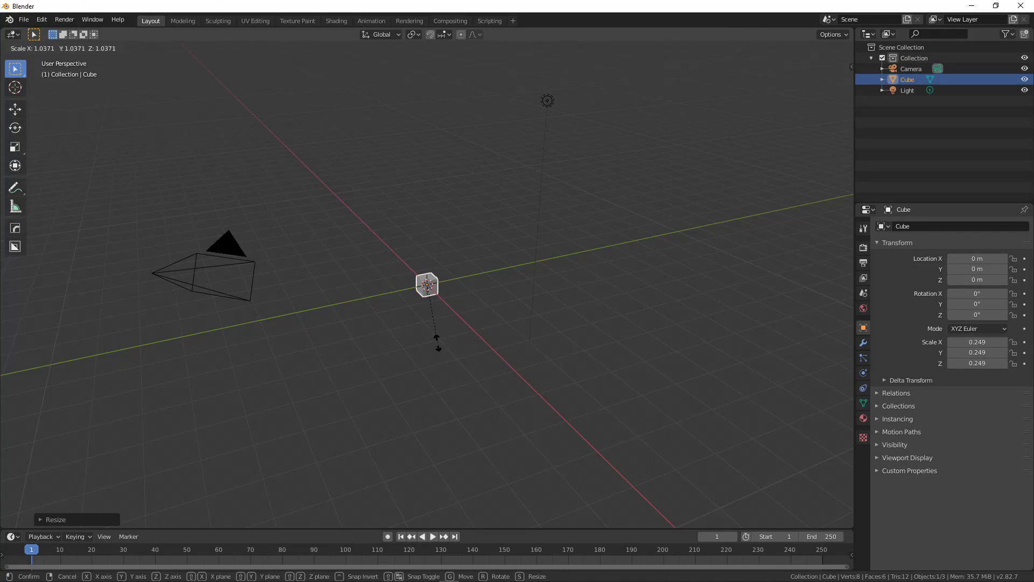
{"action": "key", "text": "y"}
{"action": "left_click", "coordinate": [513, 511]}
{"action": "scroll", "coordinate": [459, 429], "scroll_direction": "up", "scroll_amount": 6}
{"action": "scroll", "coordinate": [473, 387], "scroll_direction": "down", "scroll_amount": 3}
{"action": "key", "text": "s"}
{"action": "key", "text": "y"}
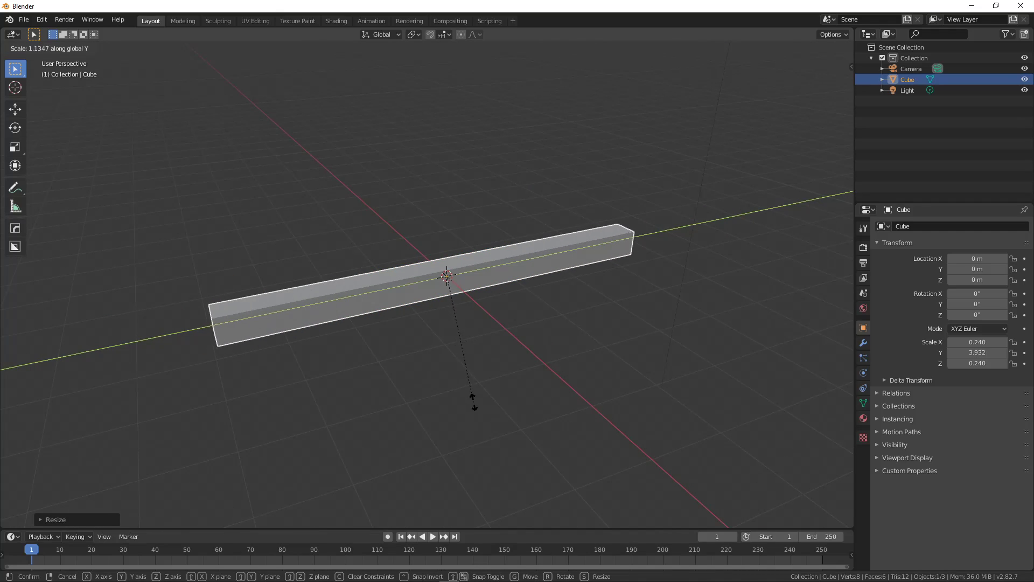
{"action": "right_click", "coordinate": [505, 335]}
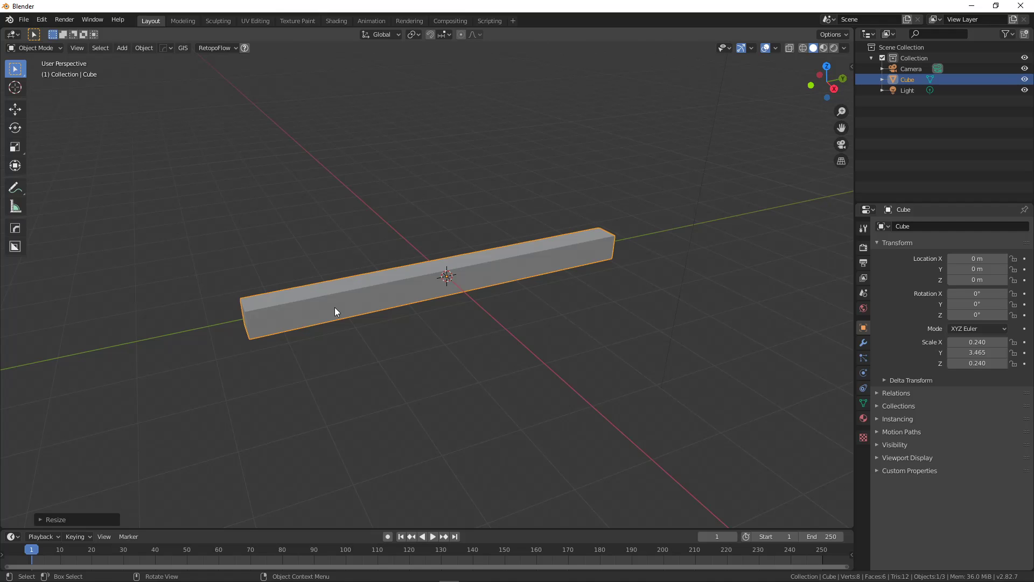
- Move the bar's origin to its near end face via the 3D cursor
{"action": "key", "text": "Tab"}
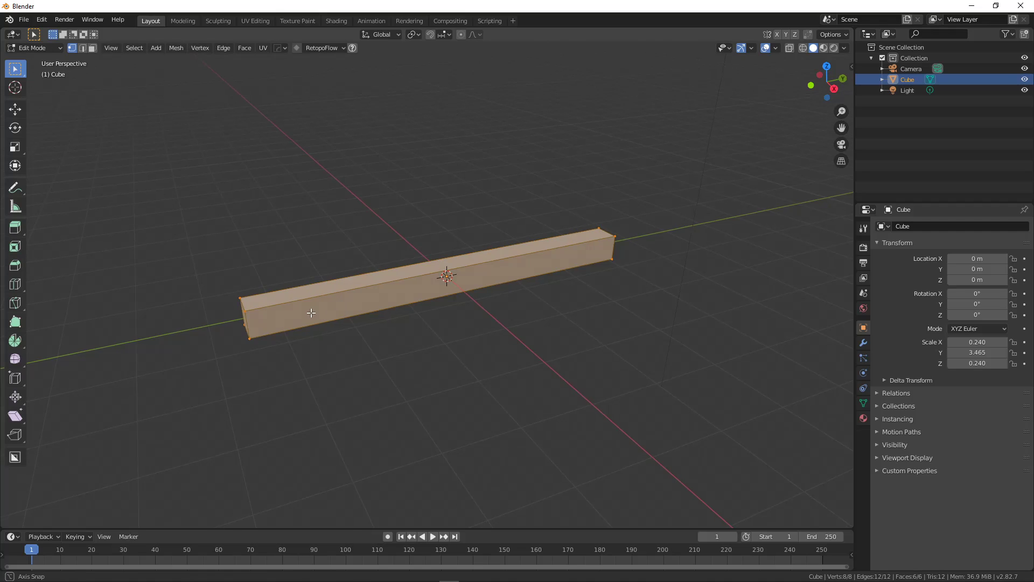
{"action": "middle_click_drag", "start_coordinate": [311, 313], "coordinate": [301, 329]}
{"action": "left_click_drag", "start_coordinate": [246, 317], "coordinate": [310, 359]}
{"action": "key", "text": "shift+s"}
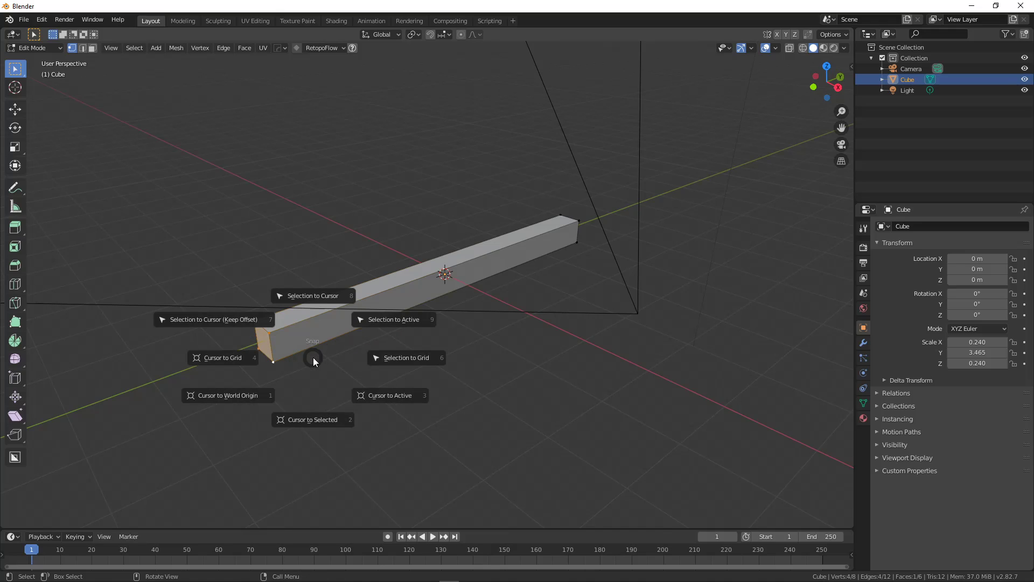
{"action": "left_click", "coordinate": [307, 415]}
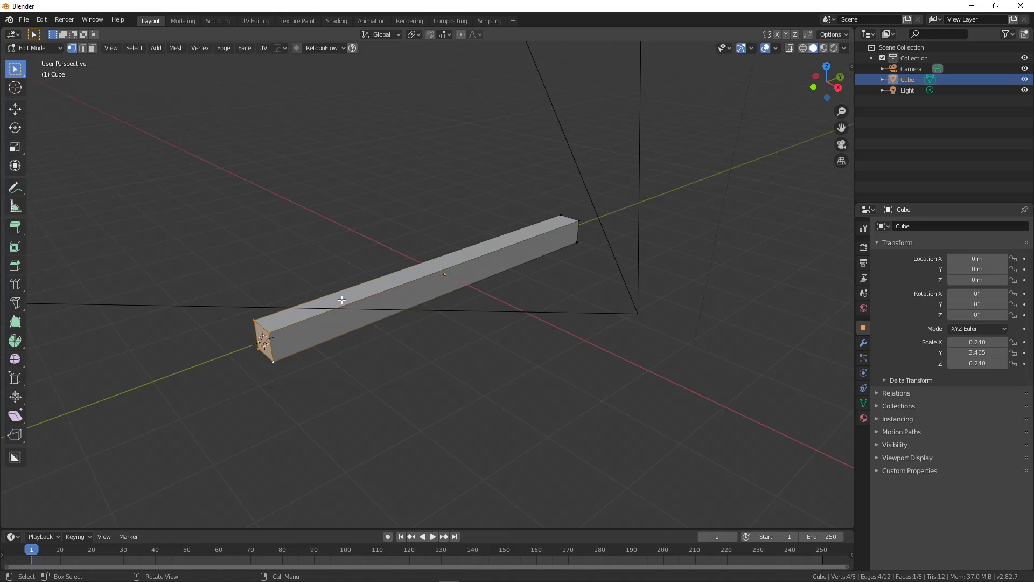
{"action": "key", "text": "Tab"}
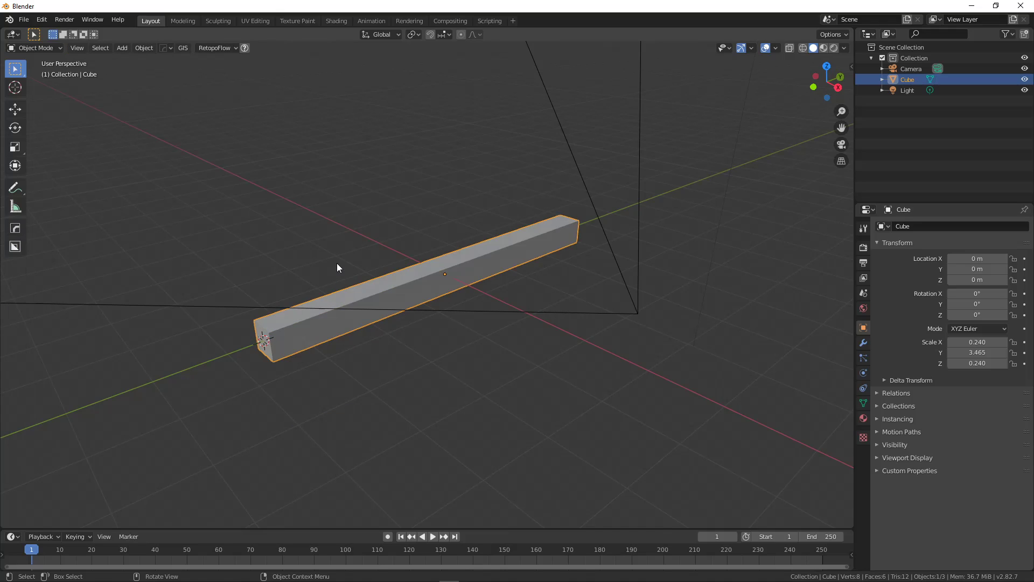
{"action": "left_click", "coordinate": [144, 48]}
{"action": "mouse_move", "coordinate": [163, 72]}
{"action": "left_click", "coordinate": [266, 93]}
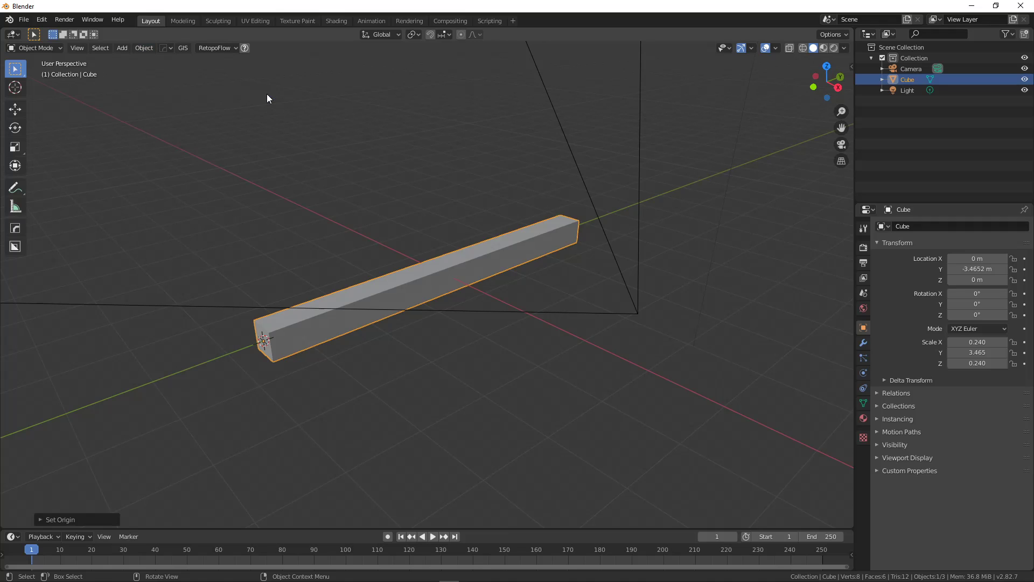
- Cancel the pending Y scale and close Blender without saving
{"action": "middle_click_drag", "start_coordinate": [358, 261], "coordinate": [339, 263]}
{"action": "key", "text": "s"}
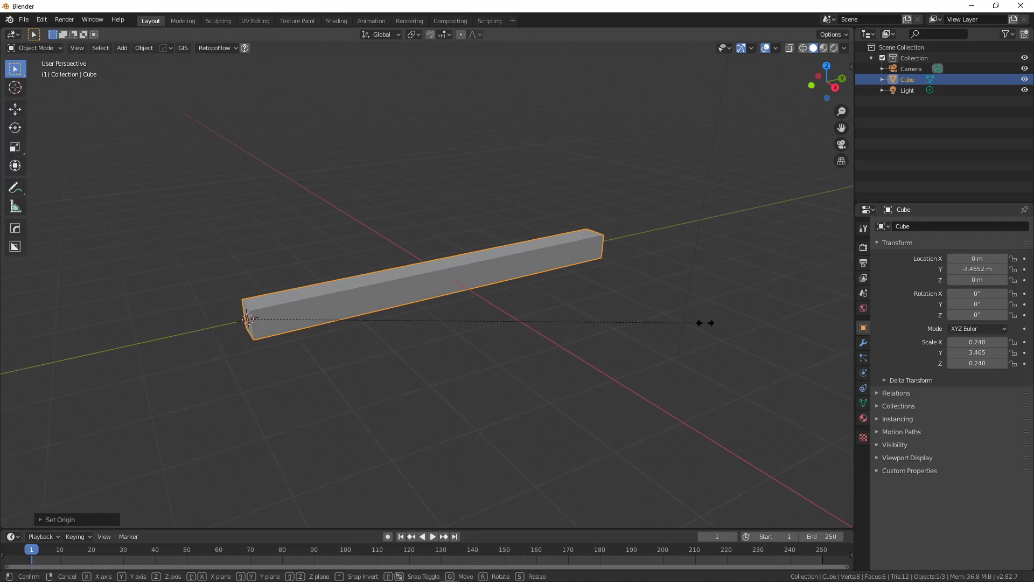
{"action": "key", "text": "y"}
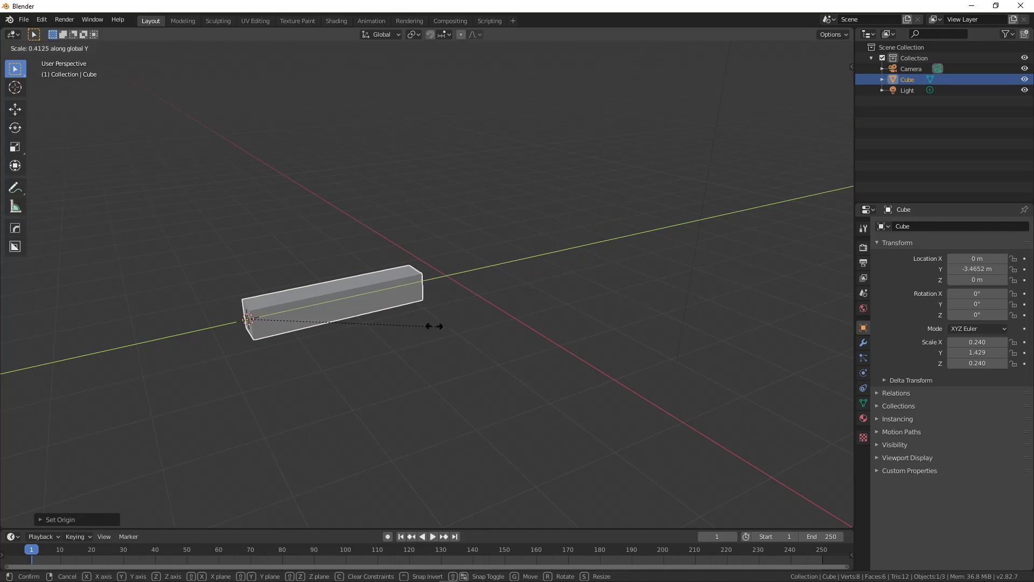
{"action": "right_click", "coordinate": [440, 310]}
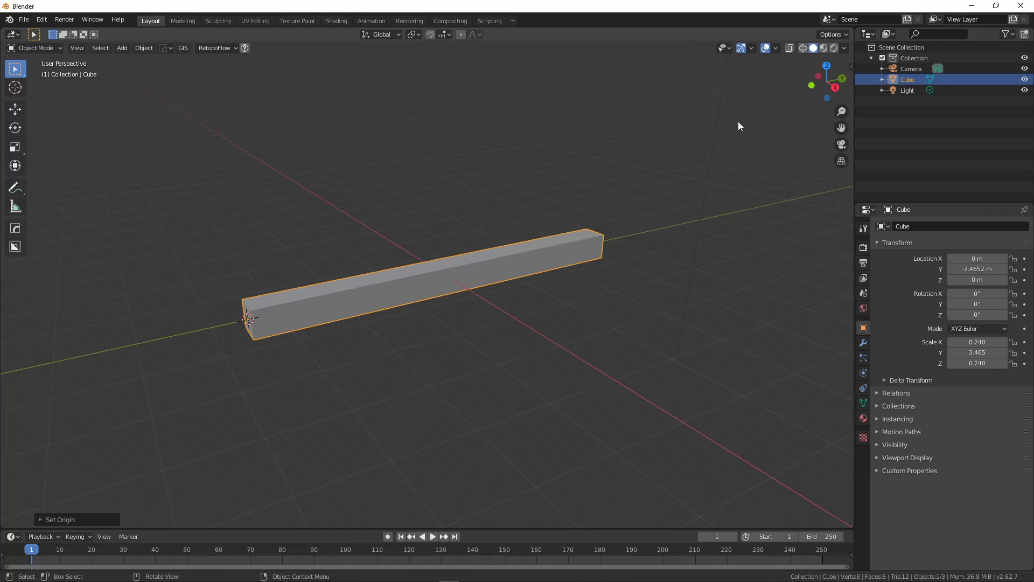
{"action": "left_click", "coordinate": [1021, 6]}
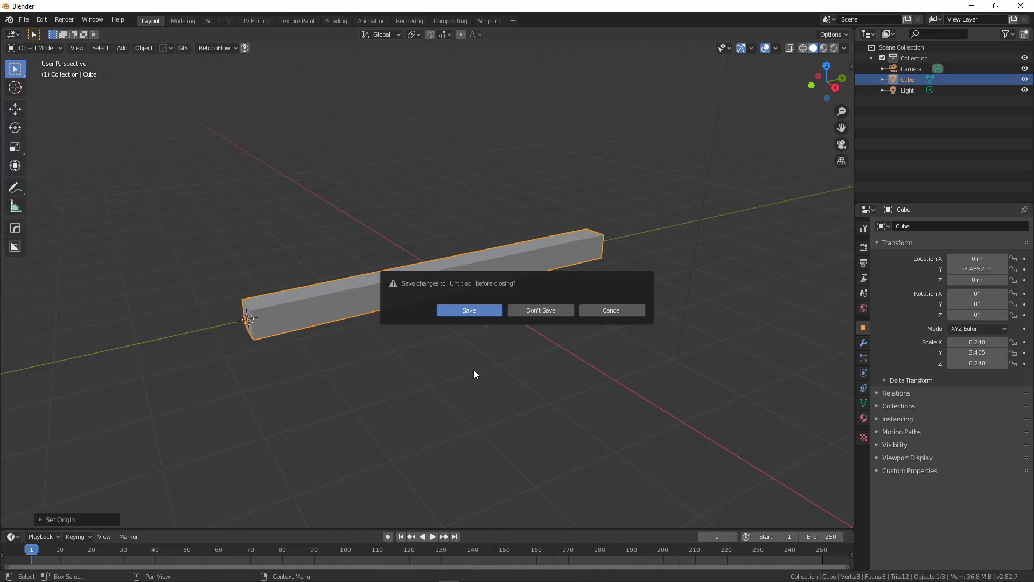
{"action": "left_click", "coordinate": [534, 312]}
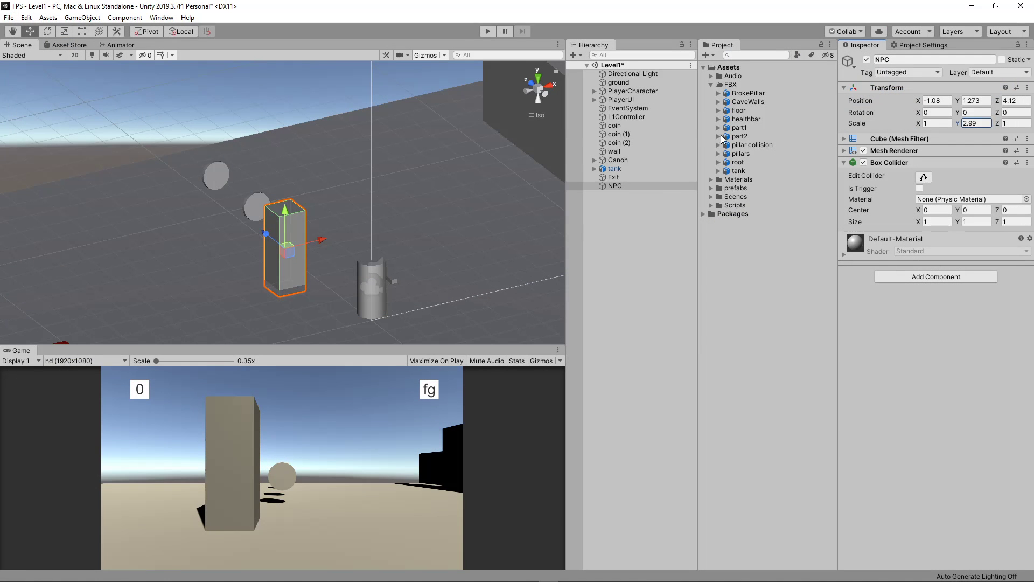
- Parent the healthbar model under NPC and raise it to Y 0.786 above the box
{"action": "left_click", "coordinate": [745, 119]}
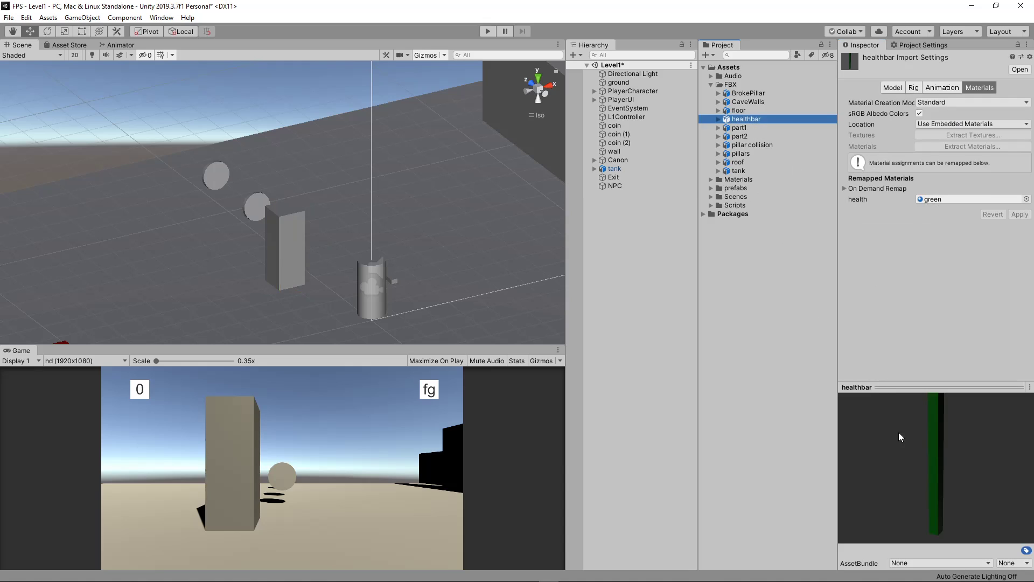
{"action": "mouse_move", "coordinate": [741, 119]}
{"action": "left_mouse_down"}
{"action": "mouse_move", "coordinate": [682, 170]}
{"action": "mouse_move", "coordinate": [622, 184]}
{"action": "left_mouse_up"}
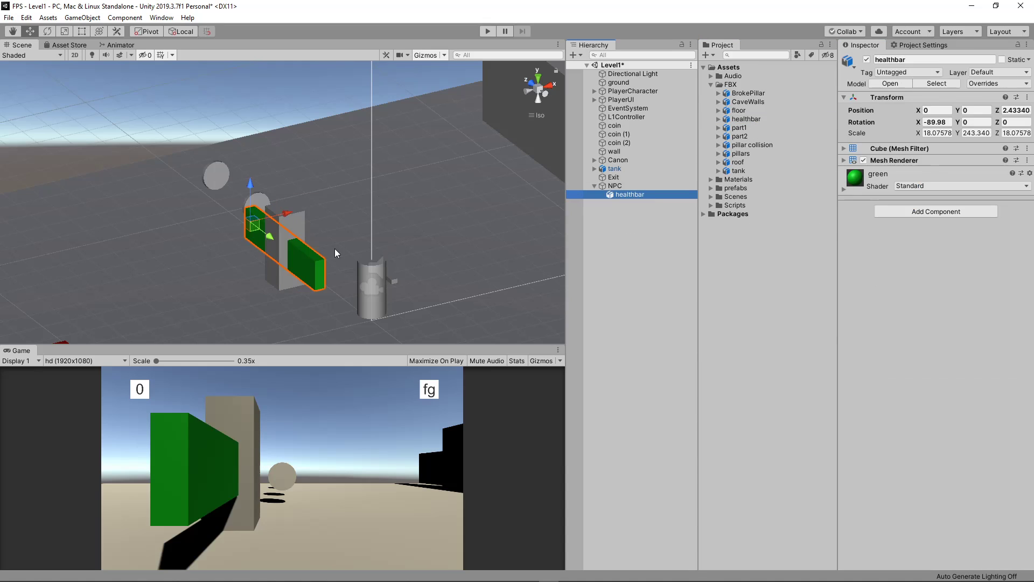
{"action": "mouse_move", "coordinate": [256, 212]}
{"action": "left_mouse_down"}
{"action": "mouse_move", "coordinate": [248, 176]}
{"action": "mouse_move", "coordinate": [270, 125]}
{"action": "left_mouse_up"}
{"action": "right_click_drag", "start_coordinate": [256, 192], "coordinate": [337, 188]}
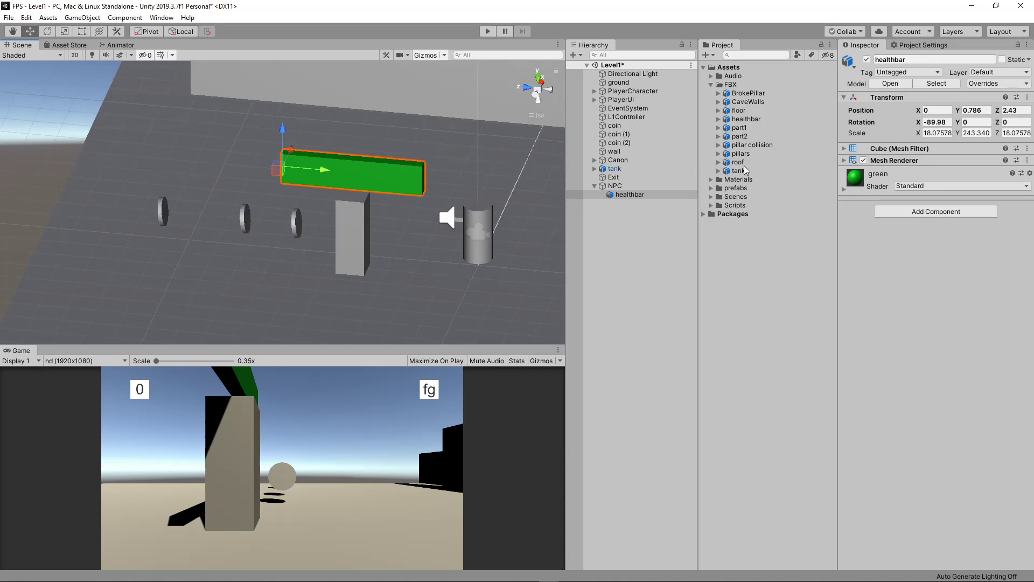
{"action": "left_click", "coordinate": [937, 132]}
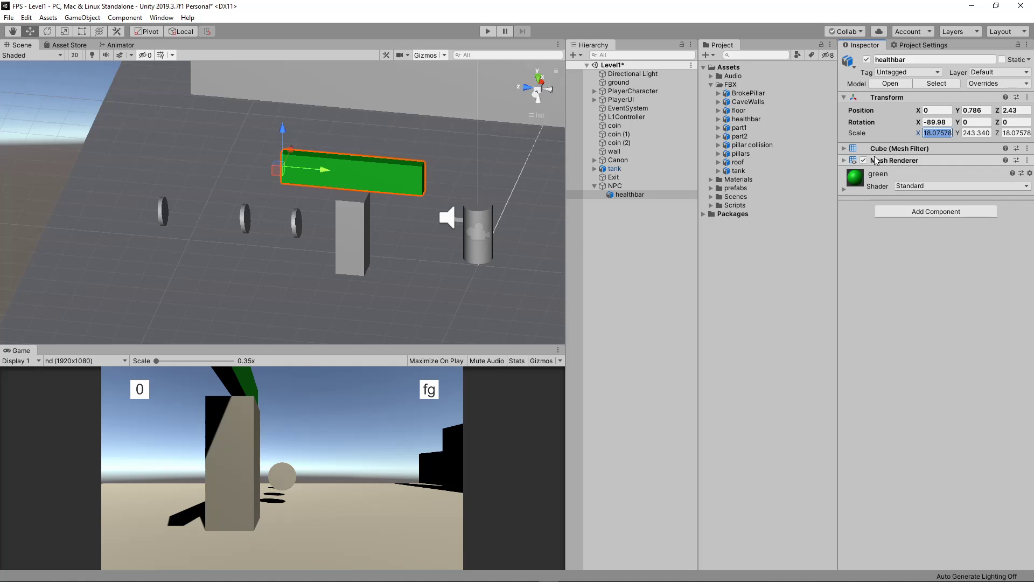
- Scale the healthbar to 20, 50, 20 and move it onto the NPC pillar
{"action": "type", "text": "20"}
{"action": "left_click", "coordinate": [974, 132]}
{"action": "type", "text": "50"}
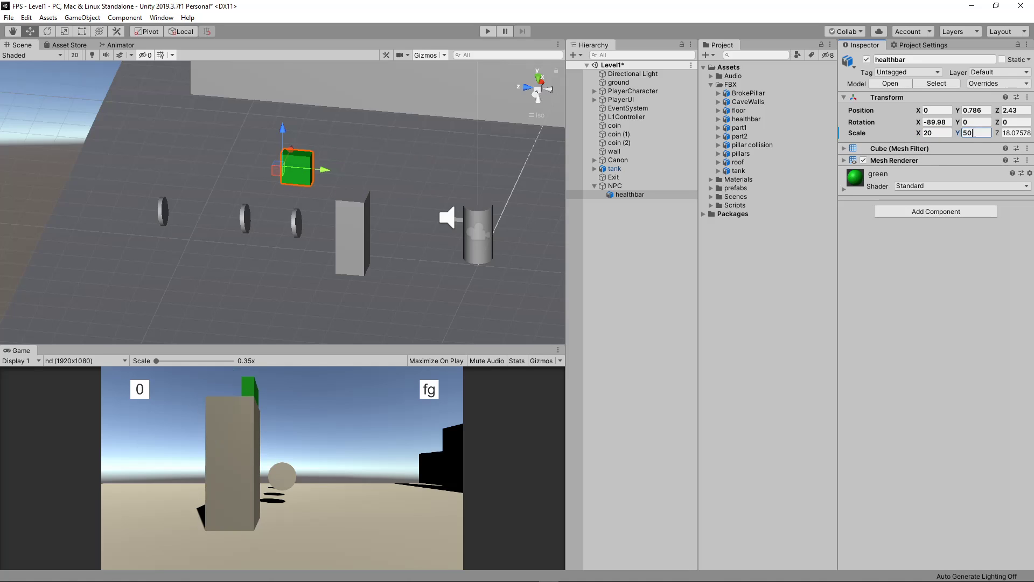
{"action": "left_click", "coordinate": [1018, 133]}
{"action": "type", "text": "20"}
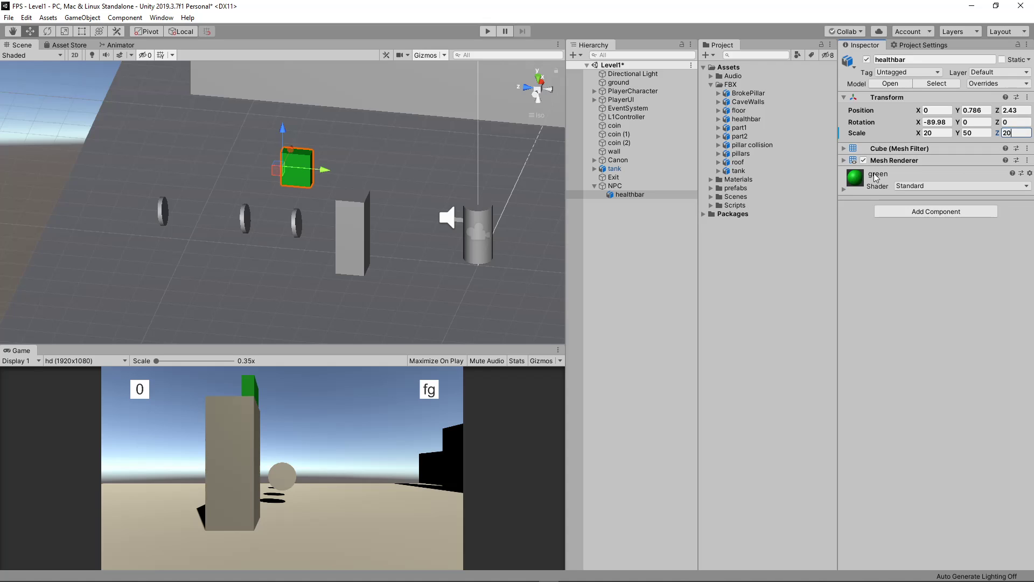
{"action": "left_click_drag", "start_coordinate": [323, 170], "coordinate": [387, 171]}
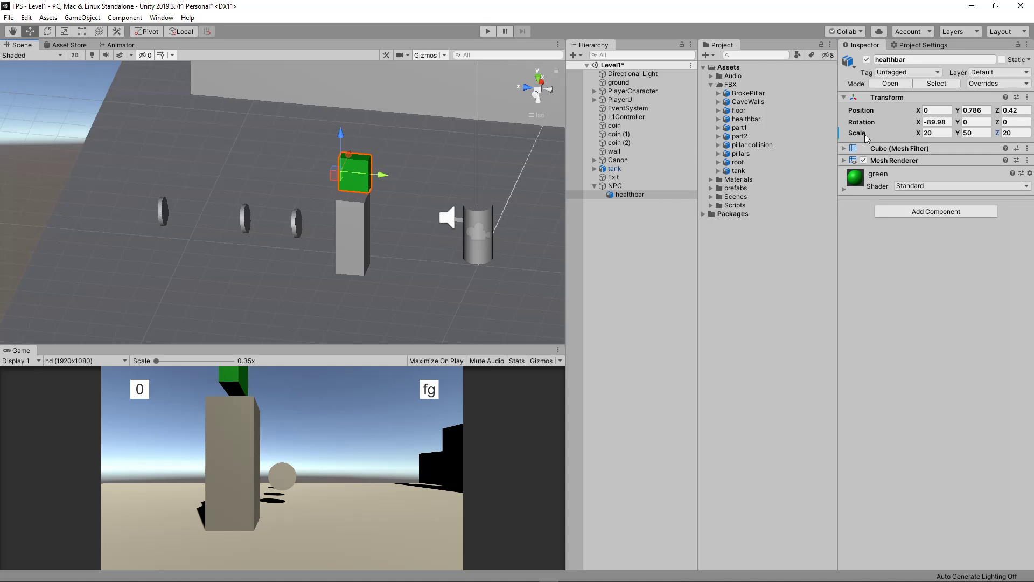
- Rework the healthbar scale to a final 20, 50, 10
{"action": "left_click", "coordinate": [972, 132]}
{"action": "type", "text": "20"}
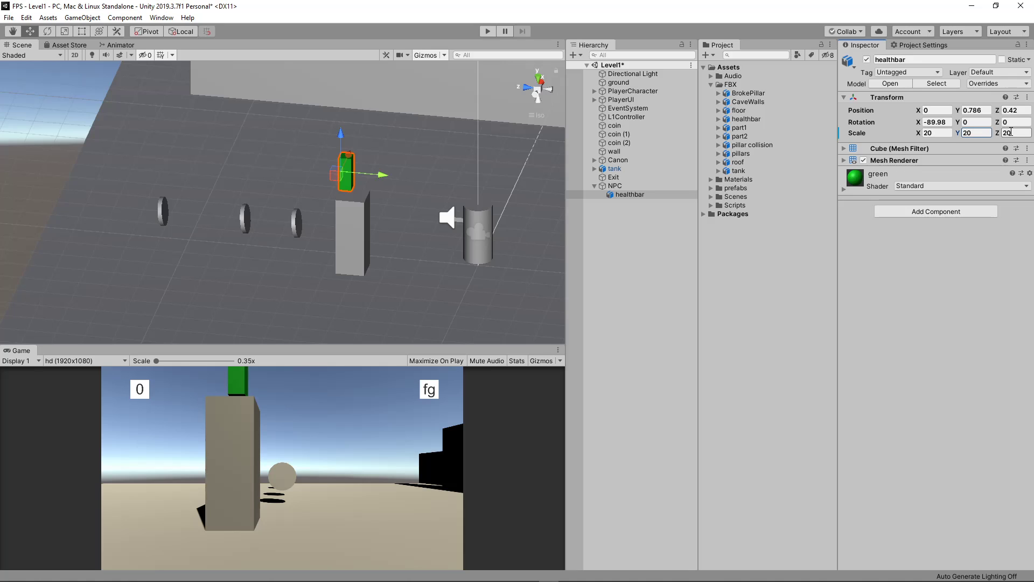
{"action": "mouse_move", "coordinate": [957, 132]}
{"action": "left_mouse_down"}
{"action": "mouse_move", "coordinate": [1024, 135]}
{"action": "mouse_move", "coordinate": [112, 149]}
{"action": "left_mouse_up"}
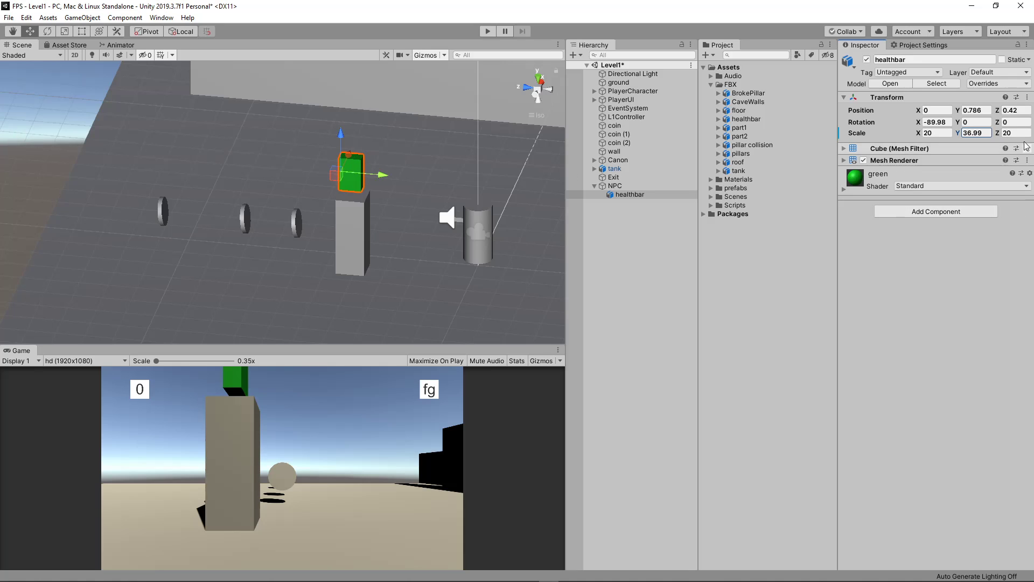
{"action": "left_click", "coordinate": [978, 130]}
{"action": "type", "text": "50"}
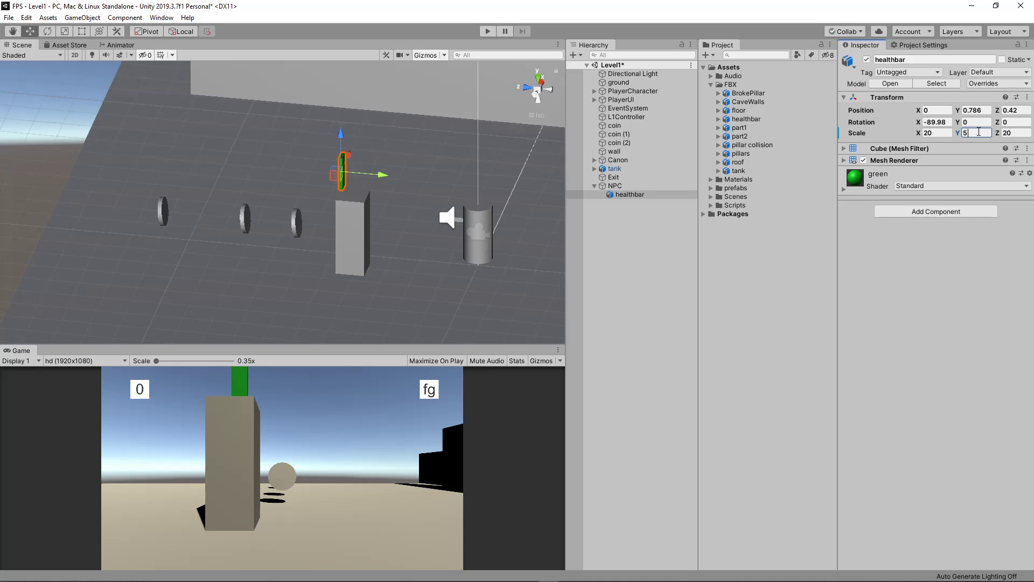
{"action": "left_click", "coordinate": [1014, 133]}
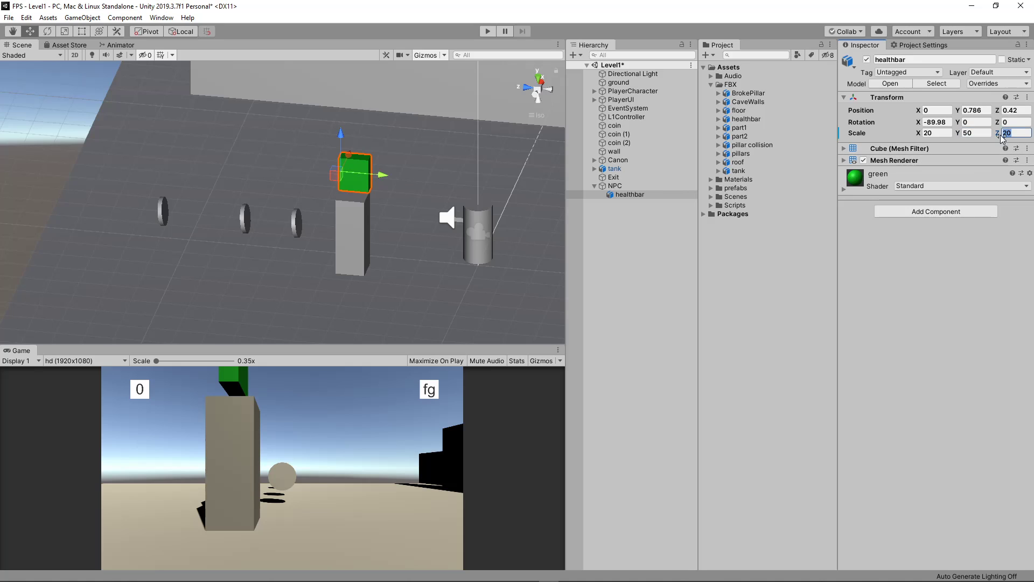
{"action": "type", "text": "10"}
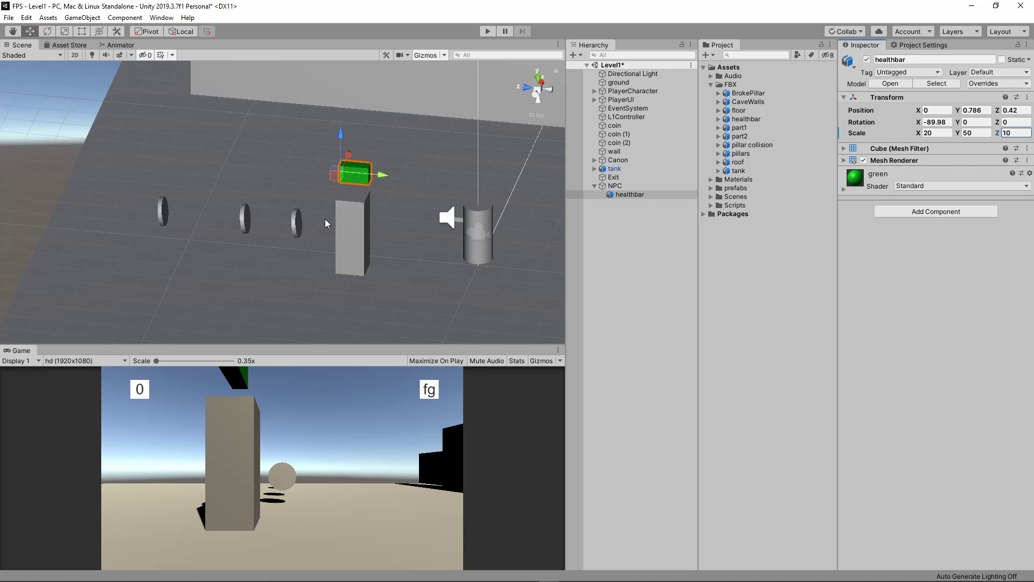
{"action": "mouse_move", "coordinate": [324, 218]}
{"action": "left_mouse_down", "text": "alt"}
{"action": "mouse_move", "coordinate": [401, 200]}
{"action": "mouse_move", "coordinate": [313, 195]}
{"action": "mouse_move", "coordinate": [260, 155]}
{"action": "left_mouse_up", "text": "alt"}
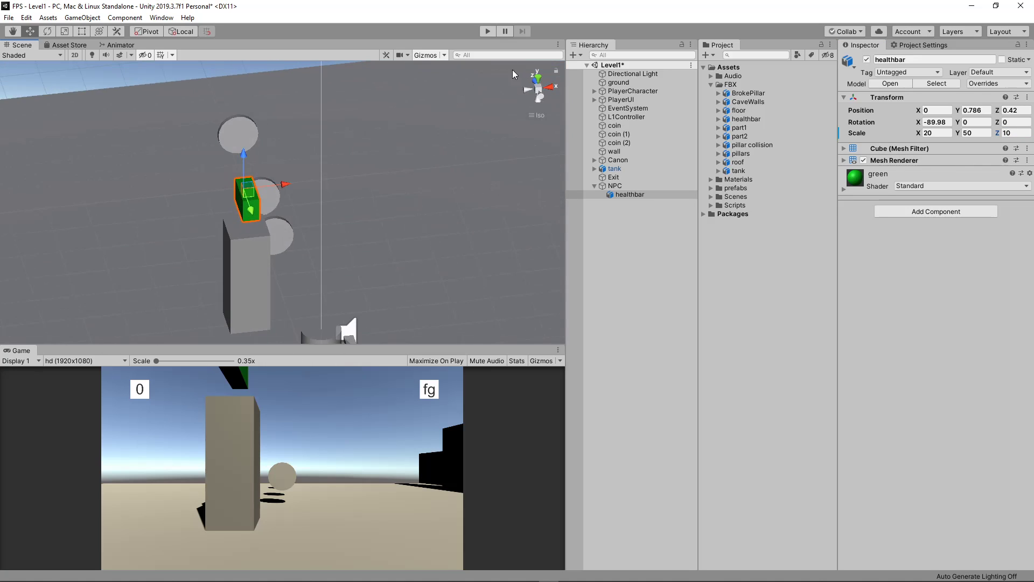
- From Top view, rotate the healthbar to lie horizontally at Rotation Z 269.545
{"action": "left_click", "coordinate": [540, 79]}
{"action": "mouse_move", "coordinate": [181, 279]}
{"action": "middle_mouse_down"}
{"action": "mouse_move", "coordinate": [199, 164]}
{"action": "mouse_move", "coordinate": [209, 162]}
{"action": "middle_mouse_up"}
{"action": "left_click", "coordinate": [48, 31]}
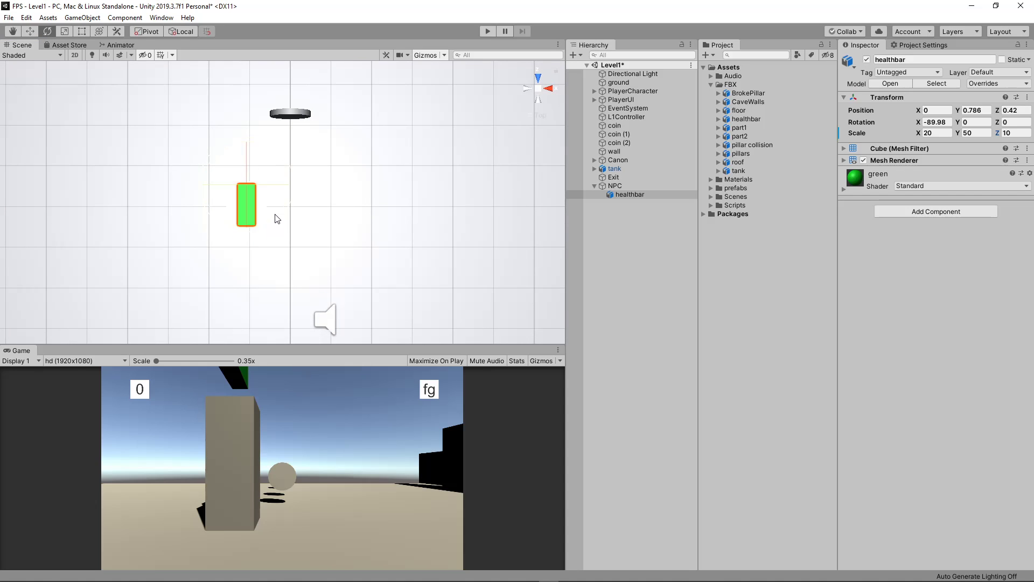
{"action": "mouse_move", "coordinate": [254, 234]}
{"action": "left_mouse_down"}
{"action": "mouse_move", "coordinate": [132, 212]}
{"action": "mouse_move", "coordinate": [79, 174]}
{"action": "left_mouse_up"}
{"action": "left_click_drag", "start_coordinate": [93, 175], "coordinate": [92, 178]}
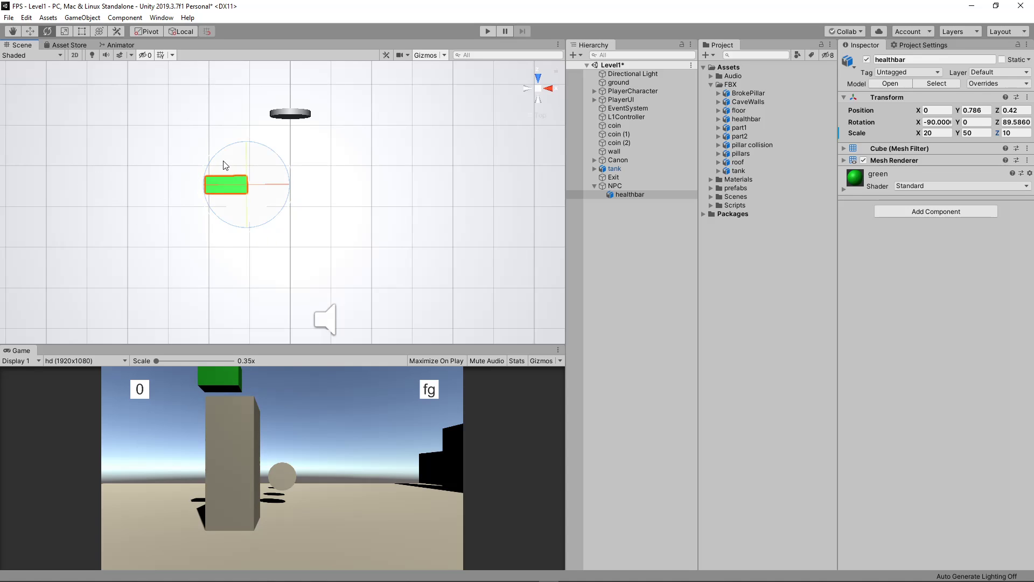
- Shift the bar and turn it half around, bringing it over the NPC pillar
{"action": "left_click", "coordinate": [31, 32]}
{"action": "left_click_drag", "start_coordinate": [206, 187], "coordinate": [218, 187]}
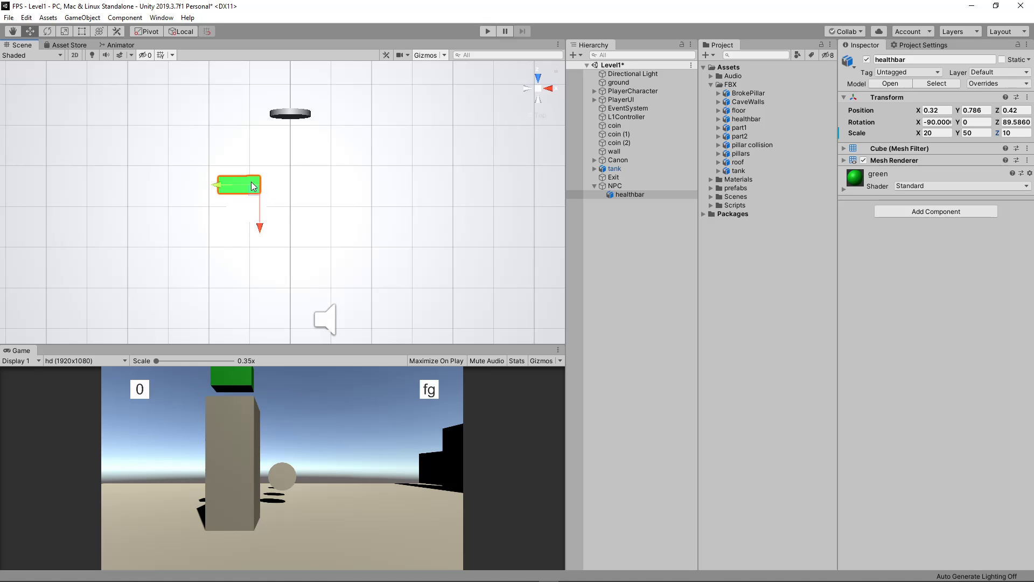
{"action": "left_click", "coordinate": [48, 31]}
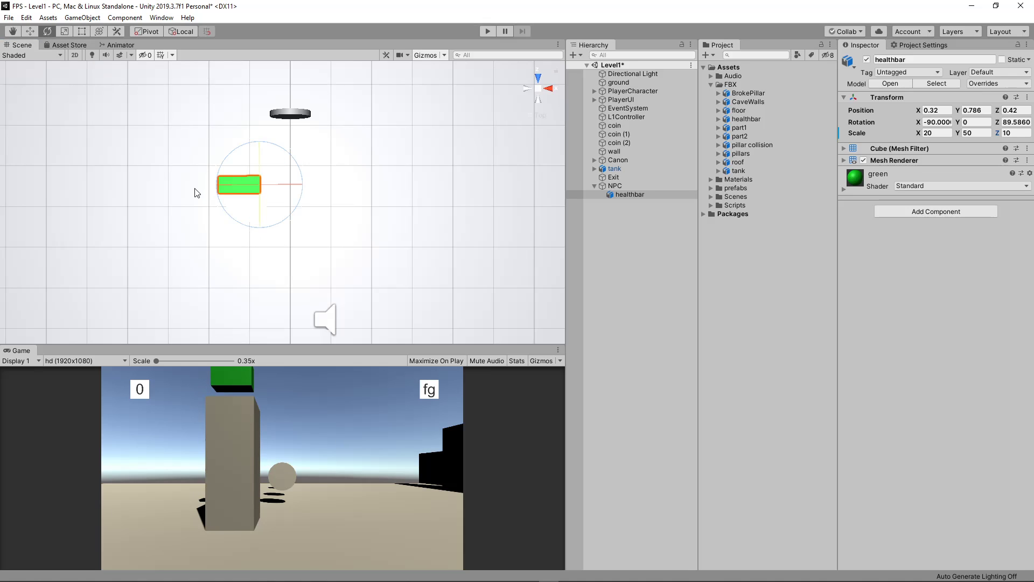
{"action": "mouse_move", "coordinate": [219, 205]}
{"action": "left_mouse_down"}
{"action": "mouse_move", "coordinate": [438, 226]}
{"action": "mouse_move", "coordinate": [108, 547]}
{"action": "mouse_move", "coordinate": [94, 531]}
{"action": "mouse_move", "coordinate": [152, 528]}
{"action": "mouse_move", "coordinate": [140, 527]}
{"action": "left_mouse_up"}
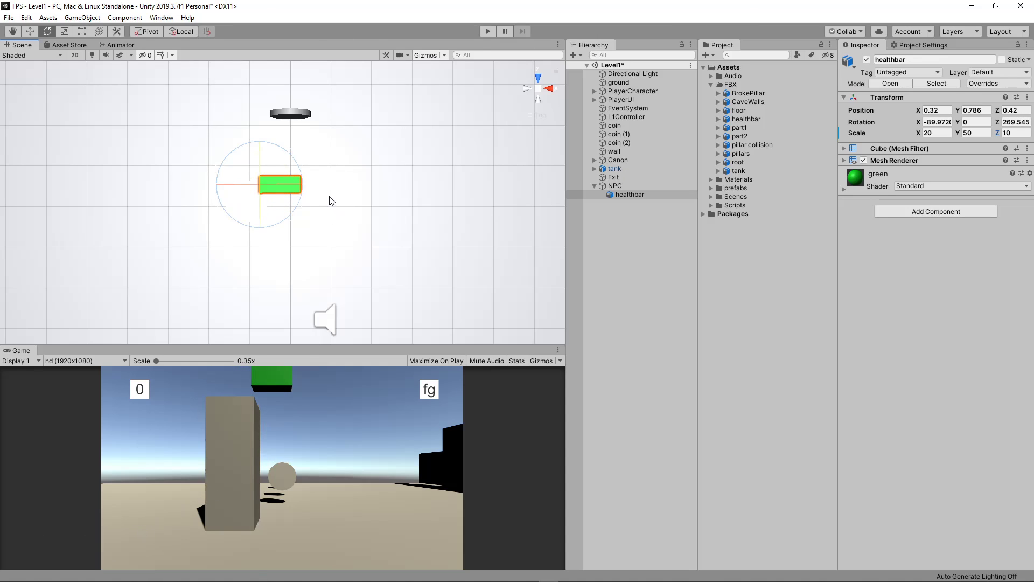
{"action": "left_click", "coordinate": [30, 31]}
{"action": "mouse_move", "coordinate": [303, 185]}
{"action": "left_mouse_down"}
{"action": "mouse_move", "coordinate": [259, 183]}
{"action": "mouse_move", "coordinate": [266, 223]}
{"action": "mouse_move", "coordinate": [296, 189]}
{"action": "mouse_move", "coordinate": [289, 137]}
{"action": "mouse_move", "coordinate": [260, 214]}
{"action": "mouse_move", "coordinate": [272, 145]}
{"action": "mouse_move", "coordinate": [273, 161]}
{"action": "left_mouse_up"}
- Seat the healthbar at (-0.49, 0.786, -0.03) on the pillar top and orbit to check it
{"action": "mouse_move", "coordinate": [323, 205]}
{"action": "left_mouse_down", "text": "alt"}
{"action": "mouse_move", "coordinate": [336, 201]}
{"action": "mouse_move", "coordinate": [301, 167]}
{"action": "left_mouse_up", "text": "alt"}
{"action": "left_click_drag", "start_coordinate": [268, 122], "coordinate": [271, 125]}
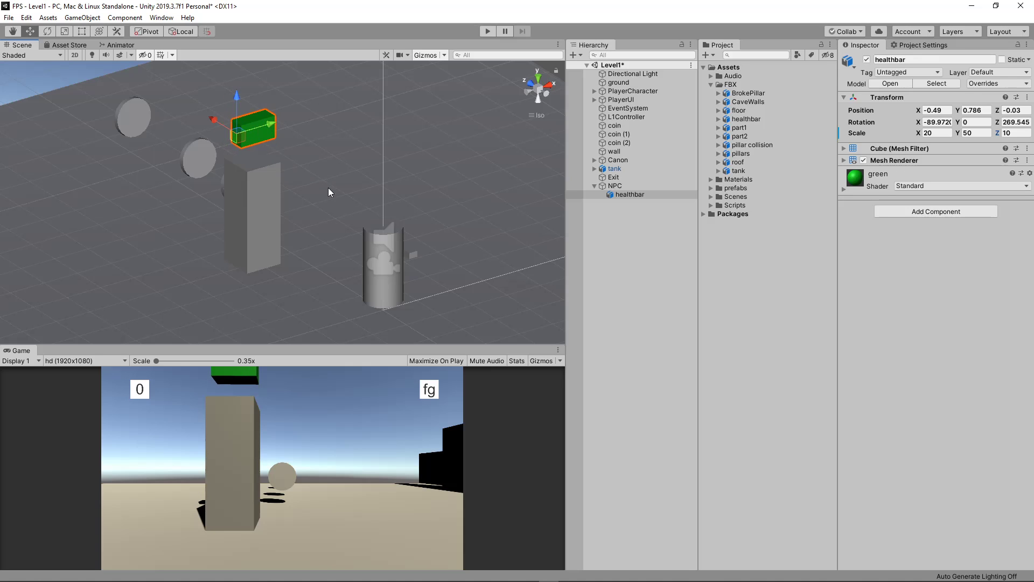
{"action": "left_click_drag", "start_coordinate": [340, 195], "coordinate": [325, 158], "text": "alt"}
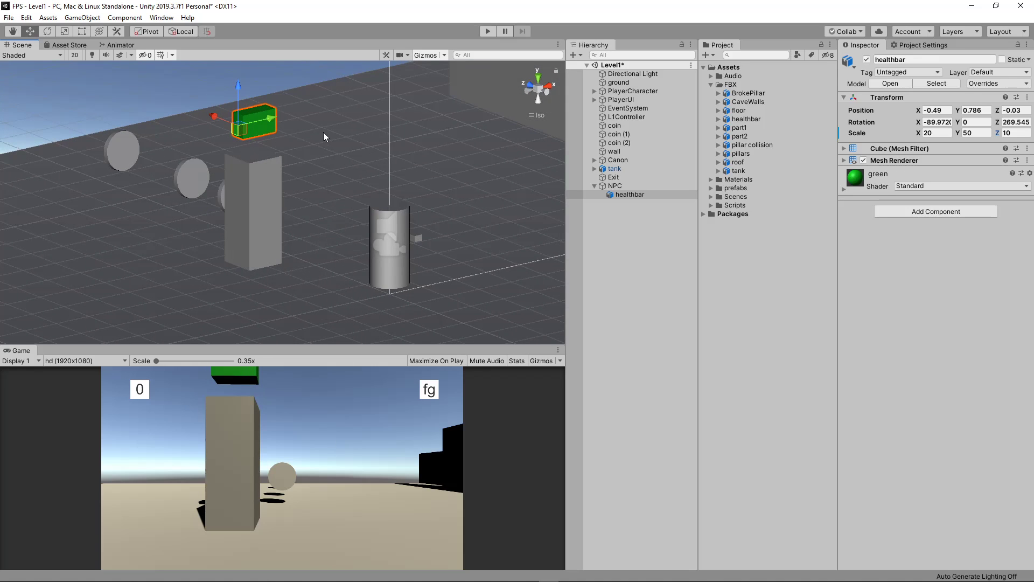
{"action": "mouse_move", "coordinate": [304, 142]}
{"action": "left_mouse_down", "text": "alt"}
{"action": "mouse_move", "coordinate": [293, 134]}
{"action": "mouse_move", "coordinate": [276, 164]}
{"action": "left_mouse_up", "text": "alt"}
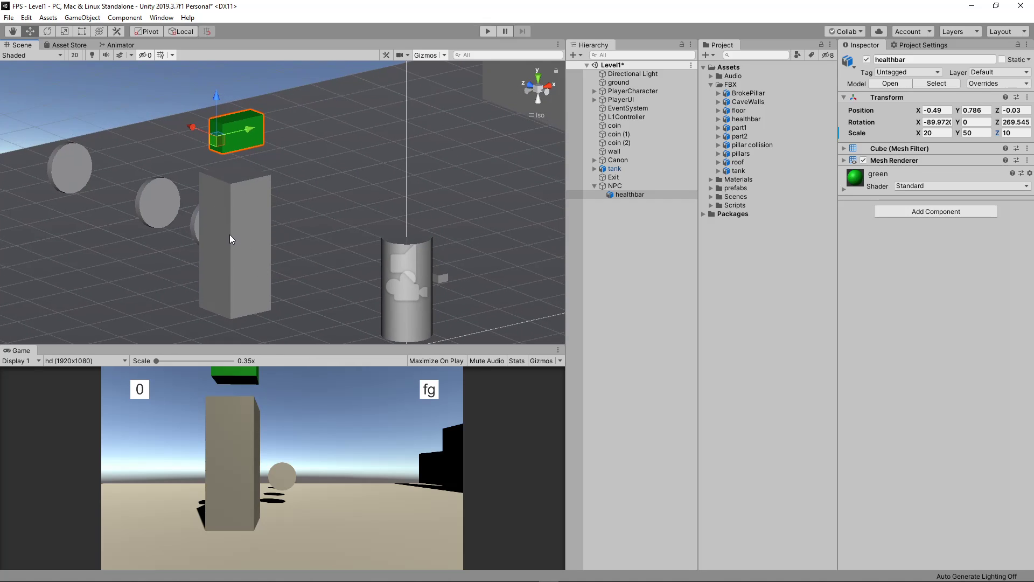